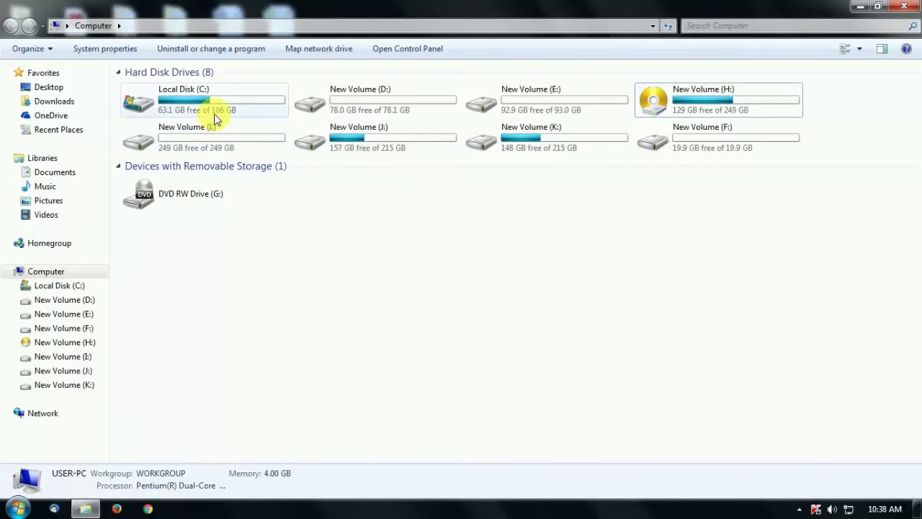
Compare the hard drives in the Computer overview by highlighting both rows of drives and drive D:
{"action": "left_click", "coordinate": [273, 103]}
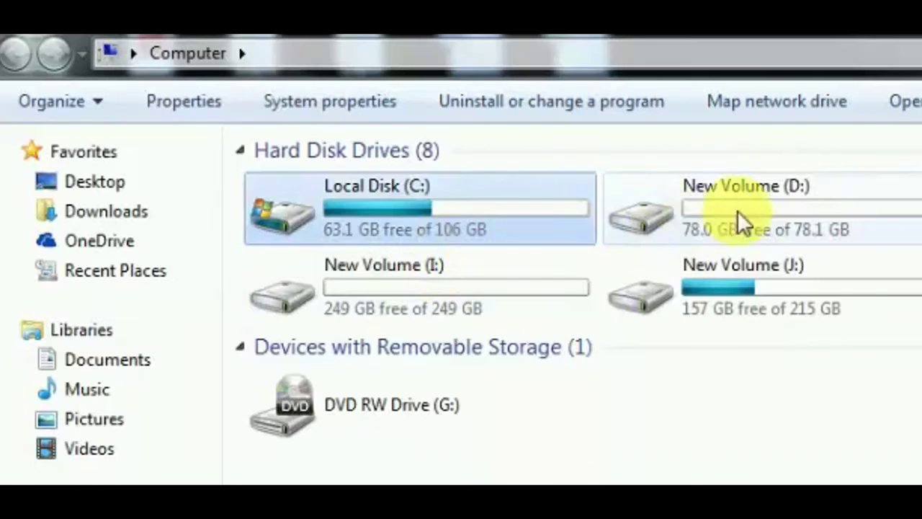
{"action": "left_click", "coordinate": [357, 106]}
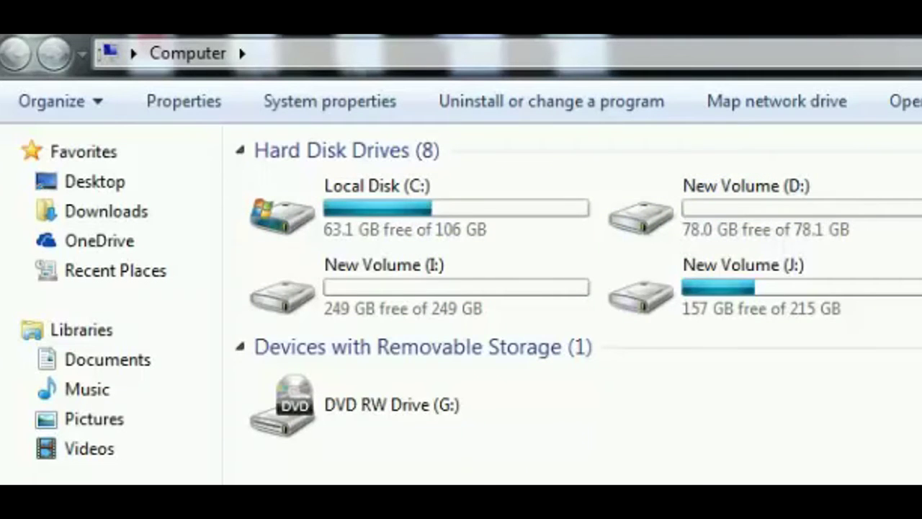
{"action": "left_click", "coordinate": [292, 206]}
{"action": "left_click", "coordinate": [651, 93], "text": "shift"}
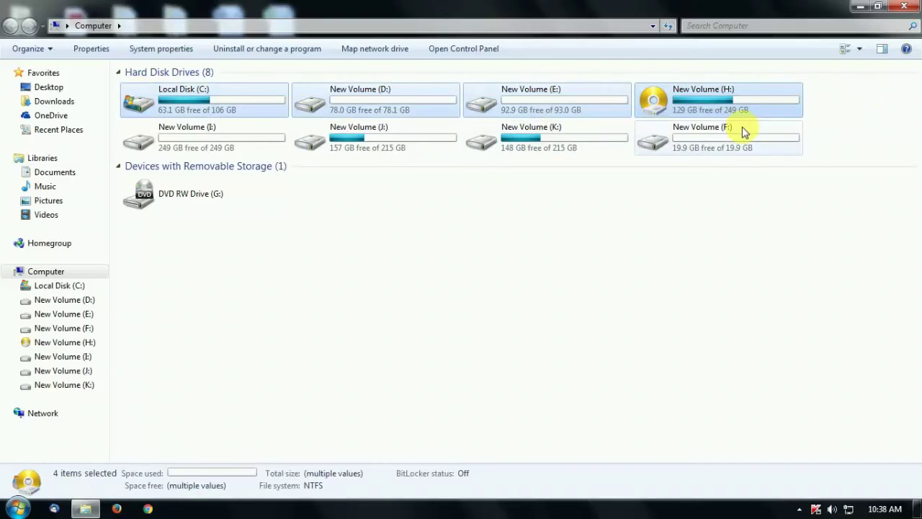
{"action": "left_click_drag", "start_coordinate": [855, 138], "coordinate": [157, 136]}
{"action": "left_click", "coordinate": [466, 252]}
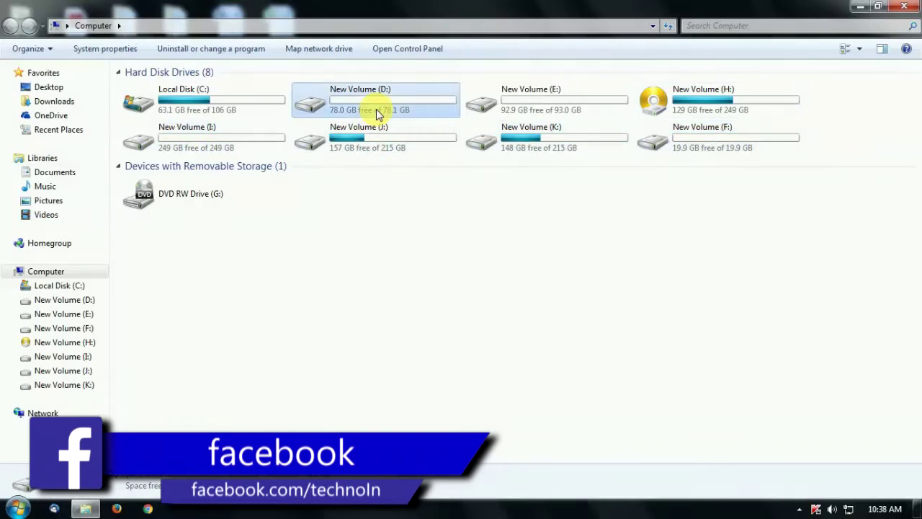
{"action": "left_click", "coordinate": [376, 109]}
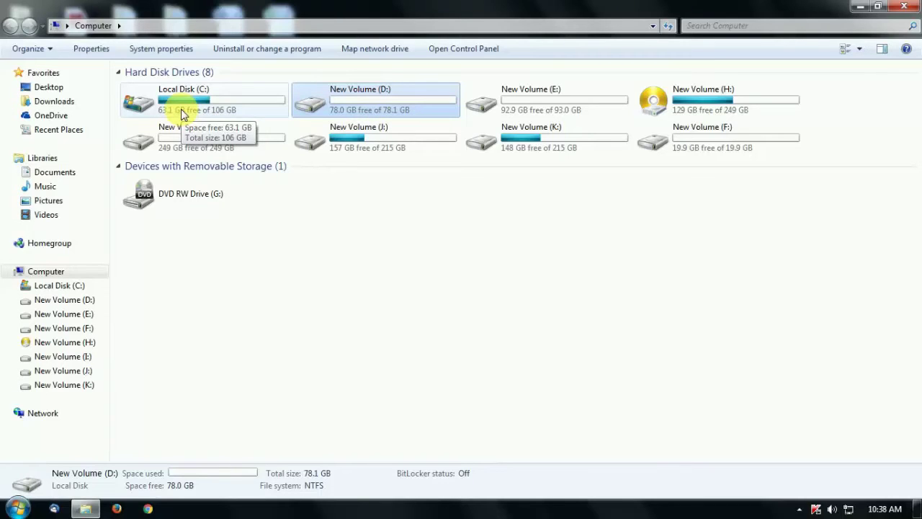
Open drives D:, E: and F: in turn to check their contents, returning to the drive overview each time
{"action": "left_click", "coordinate": [387, 96]}
{"action": "left_click", "coordinate": [387, 96]}
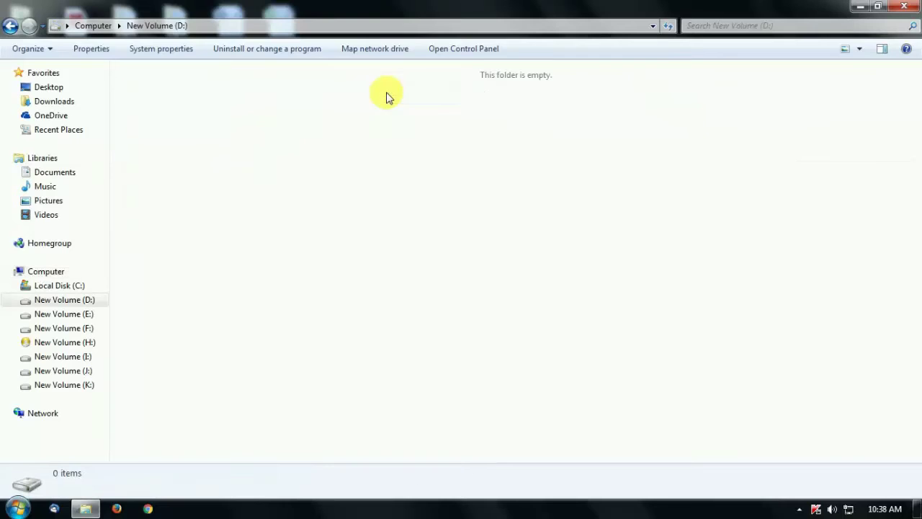
{"action": "key", "text": "BackSpace"}
{"action": "double_click", "coordinate": [584, 100]}
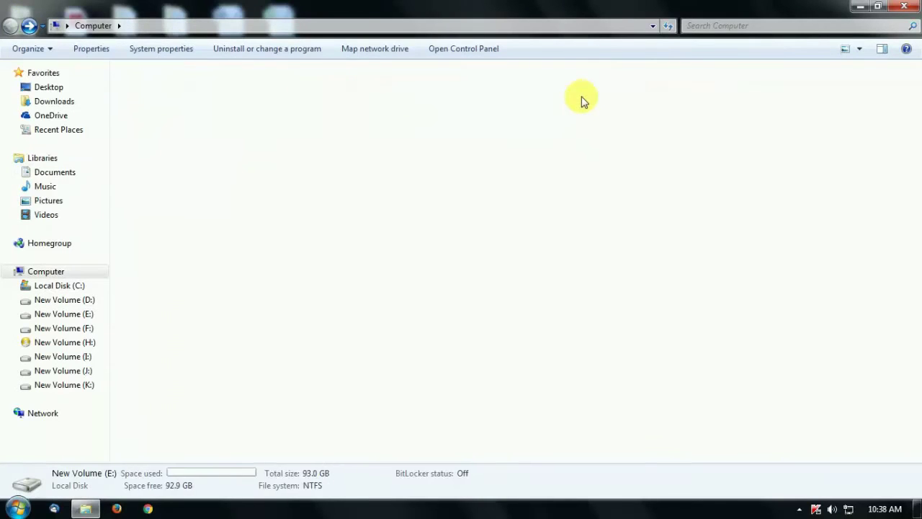
{"action": "key", "text": "BackSpace"}
{"action": "double_click", "coordinate": [710, 92]}
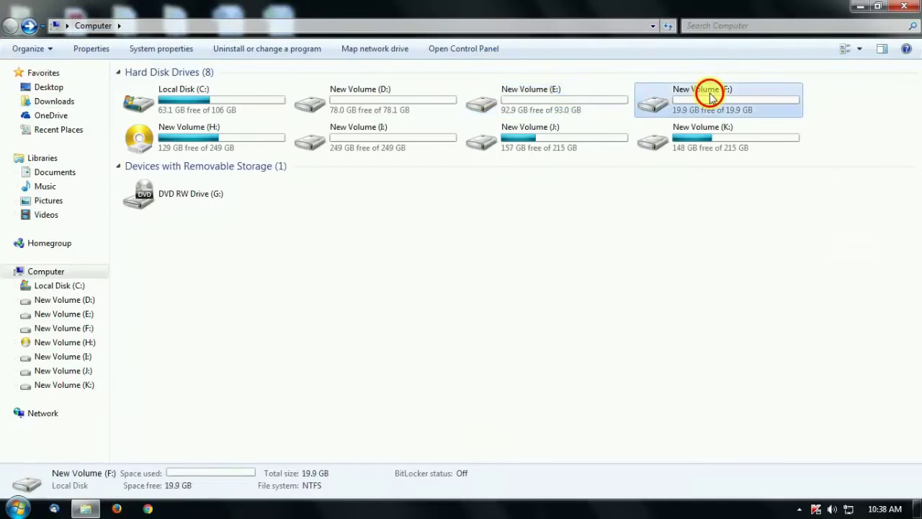
{"action": "left_click", "coordinate": [11, 23]}
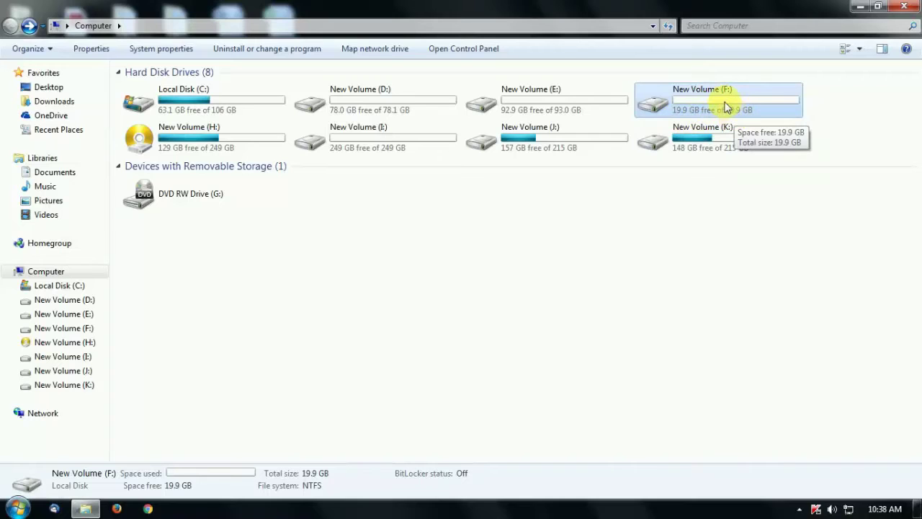
Recheck the contents of drive F: and highlight drives H: through K: in the drive overview
{"action": "left_click", "coordinate": [221, 100]}
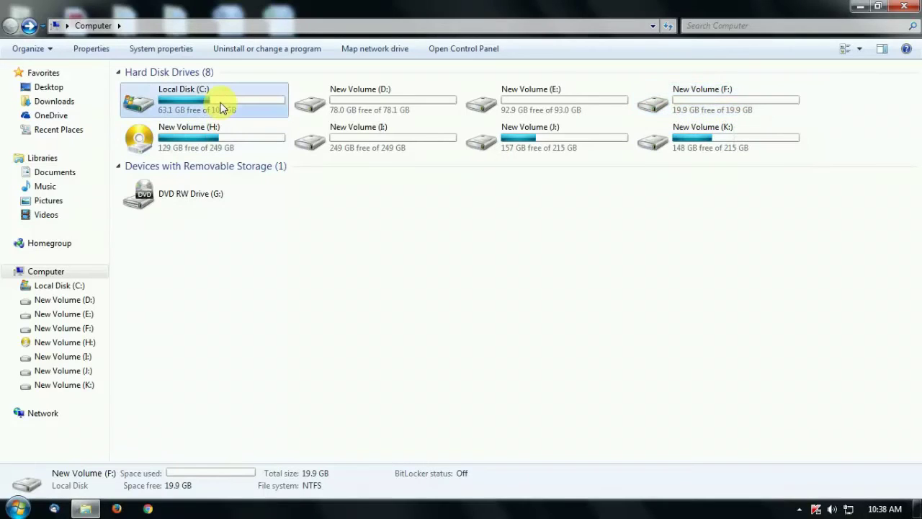
{"action": "double_click", "coordinate": [707, 106]}
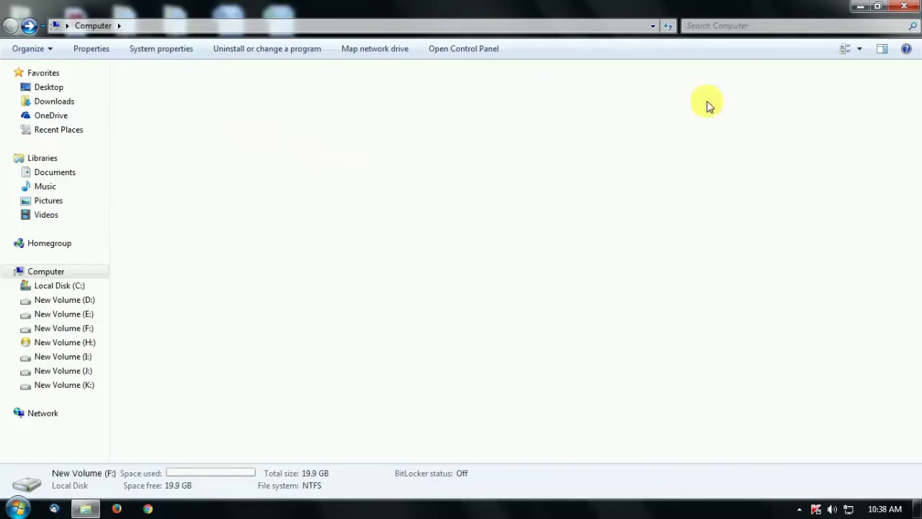
{"action": "left_click", "coordinate": [10, 25]}
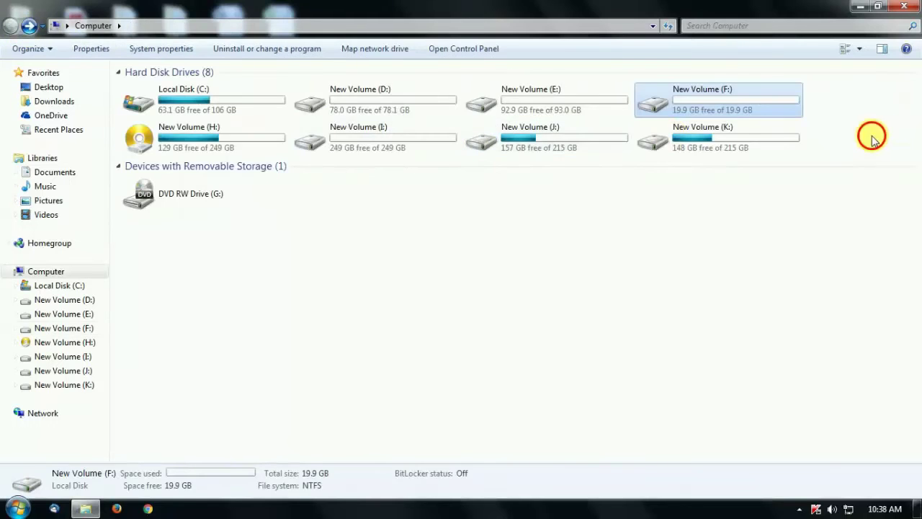
{"action": "left_click_drag", "start_coordinate": [872, 136], "coordinate": [112, 139]}
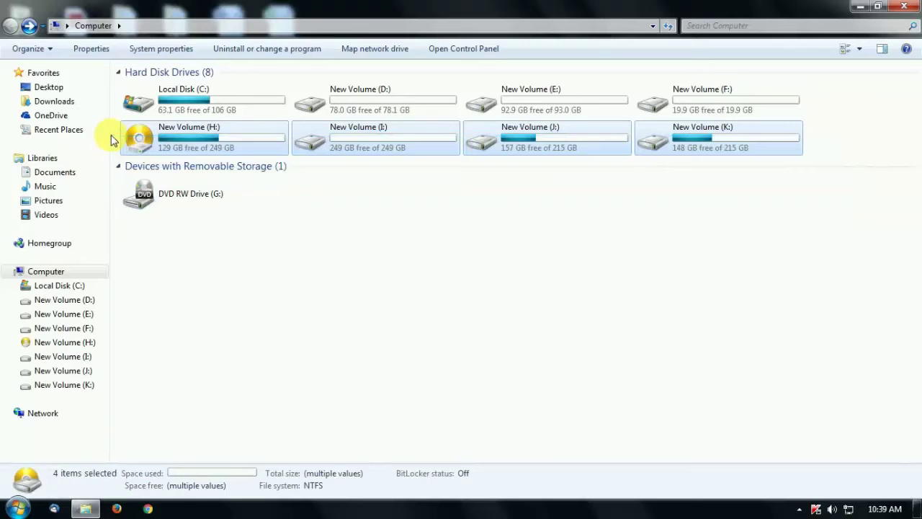
{"action": "left_click", "coordinate": [739, 107]}
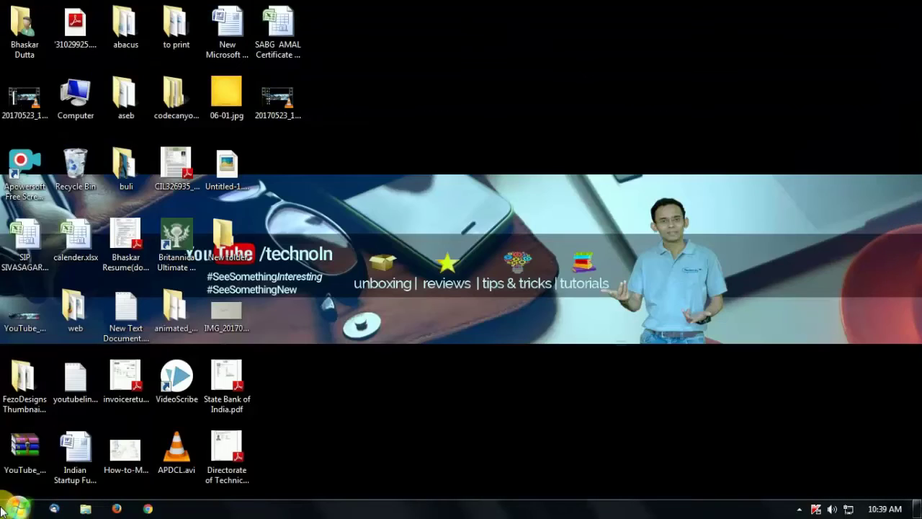
Open Computer Management from the desktop's Computer icon, maximize it and display Disk Management
{"action": "right_click", "coordinate": [72, 97]}
{"action": "left_click", "coordinate": [103, 126]}
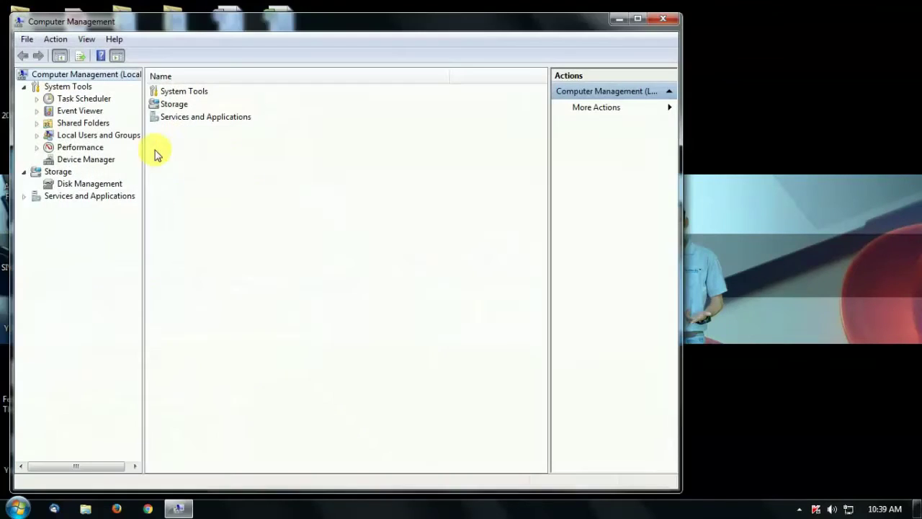
{"action": "left_click", "coordinate": [638, 18]}
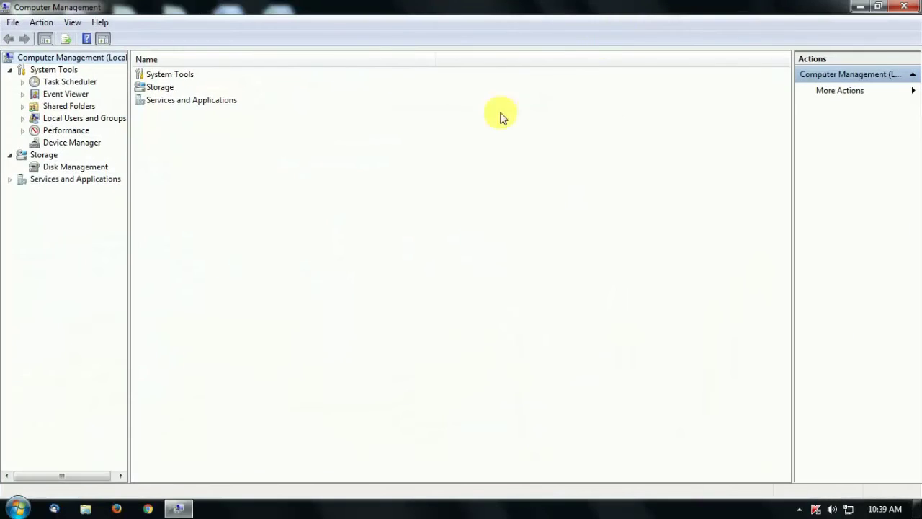
{"action": "left_click", "coordinate": [55, 169]}
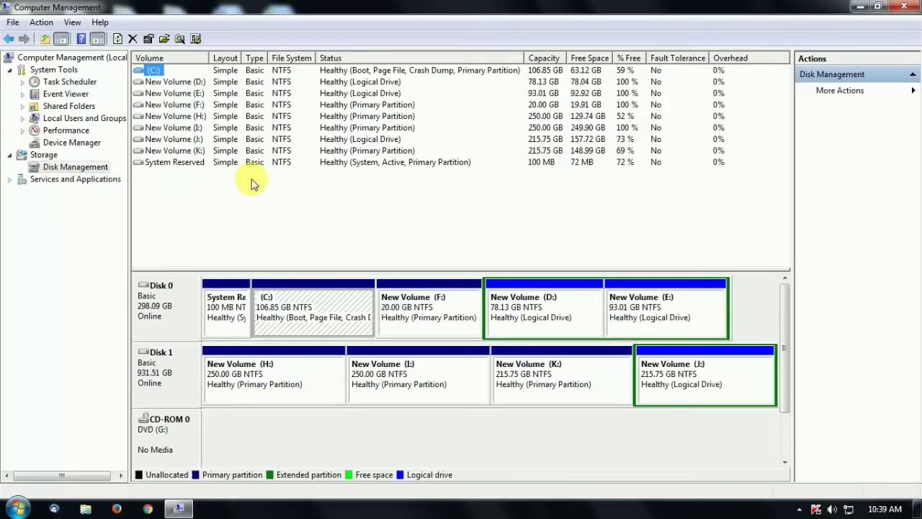
Examine the System Reserved, C:, F: and D: partitions on Disk 0
{"action": "left_click", "coordinate": [230, 320]}
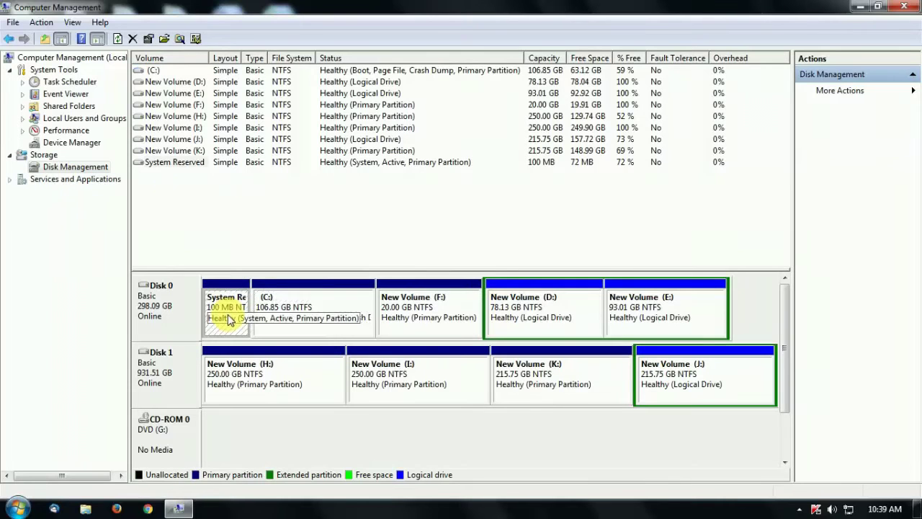
{"action": "left_click", "coordinate": [297, 322]}
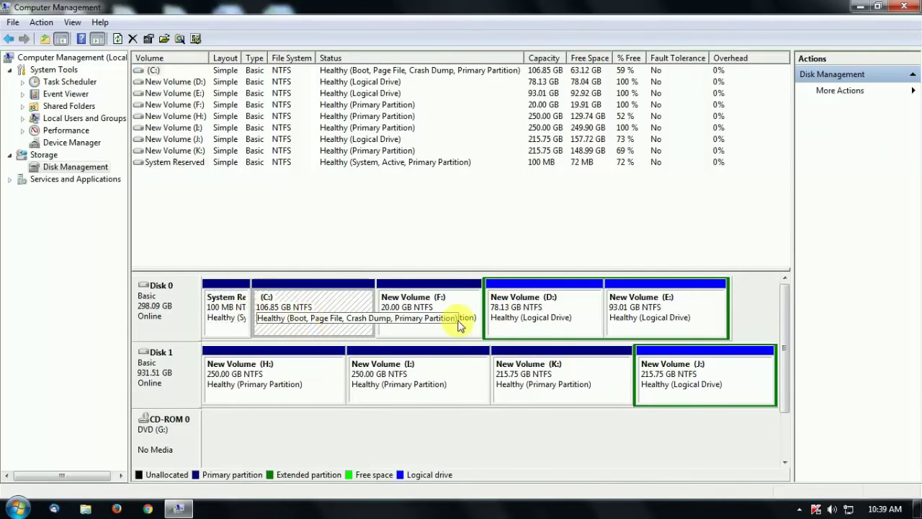
{"action": "left_click", "coordinate": [459, 319]}
{"action": "left_click", "coordinate": [560, 315]}
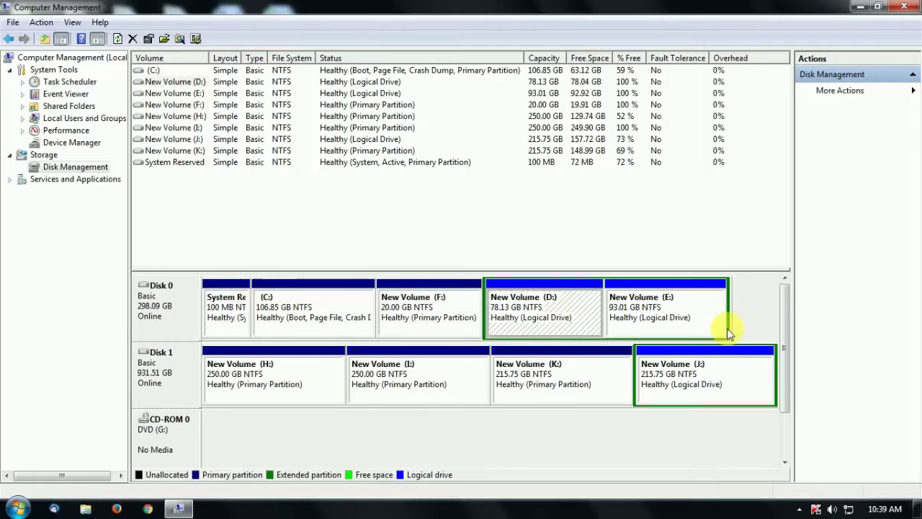
{"action": "left_click", "coordinate": [408, 307]}
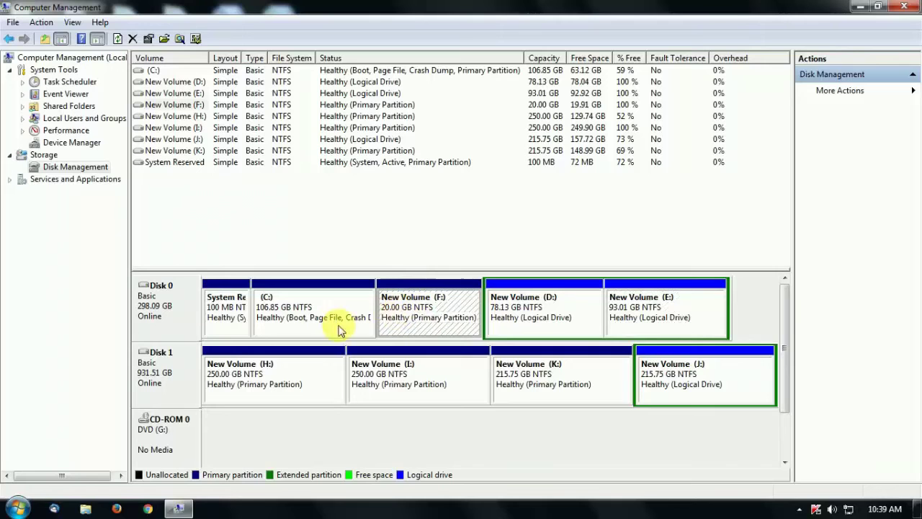
{"action": "left_click", "coordinate": [404, 318]}
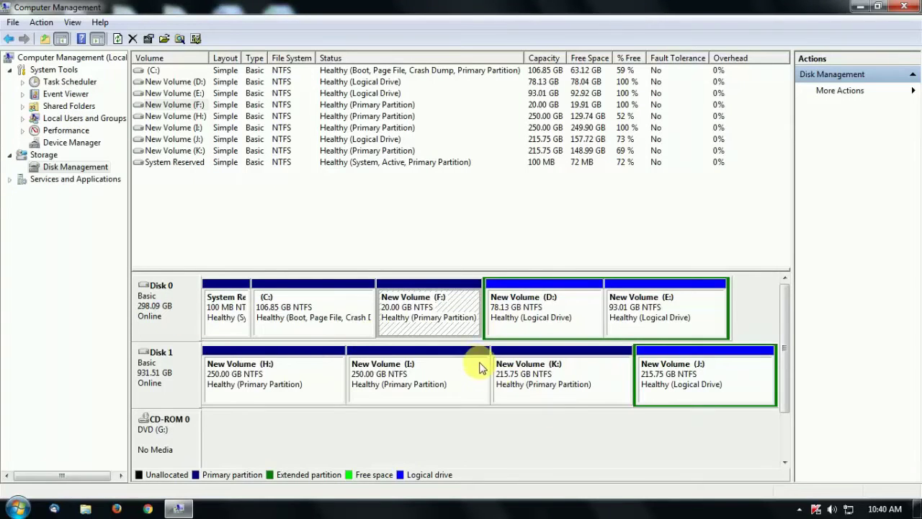
Examine the H:, I:, K: and J: partitions on Disk 1 and compare them with the logical drives E: and D: on Disk 0
{"action": "left_click", "coordinate": [692, 381]}
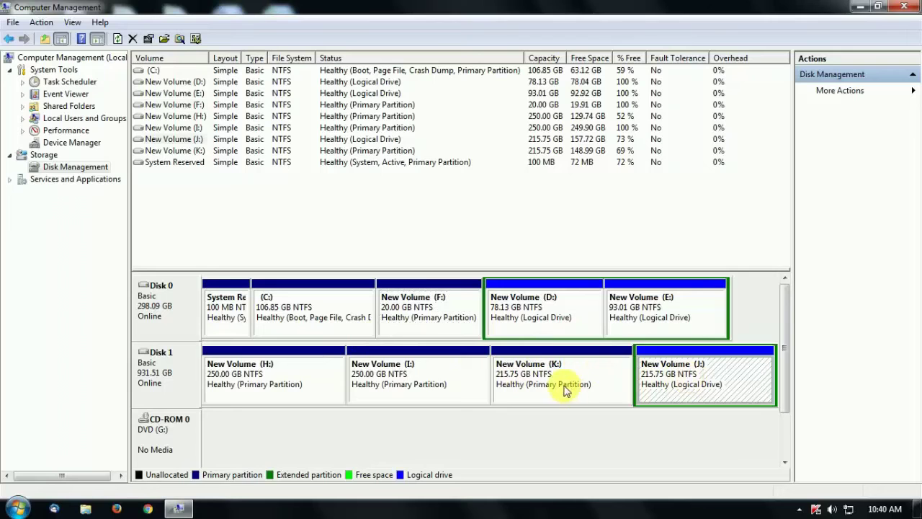
{"action": "left_click", "coordinate": [565, 385]}
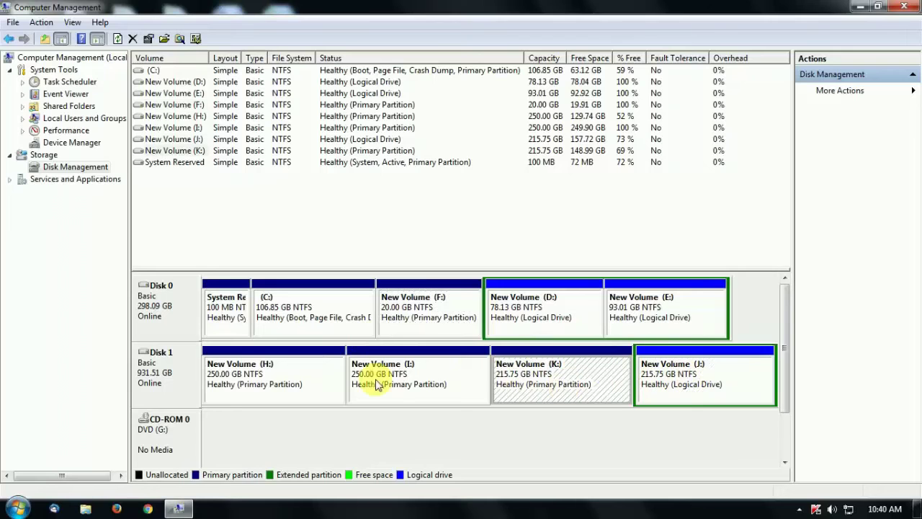
{"action": "left_click", "coordinate": [169, 371]}
{"action": "left_click", "coordinate": [238, 380]}
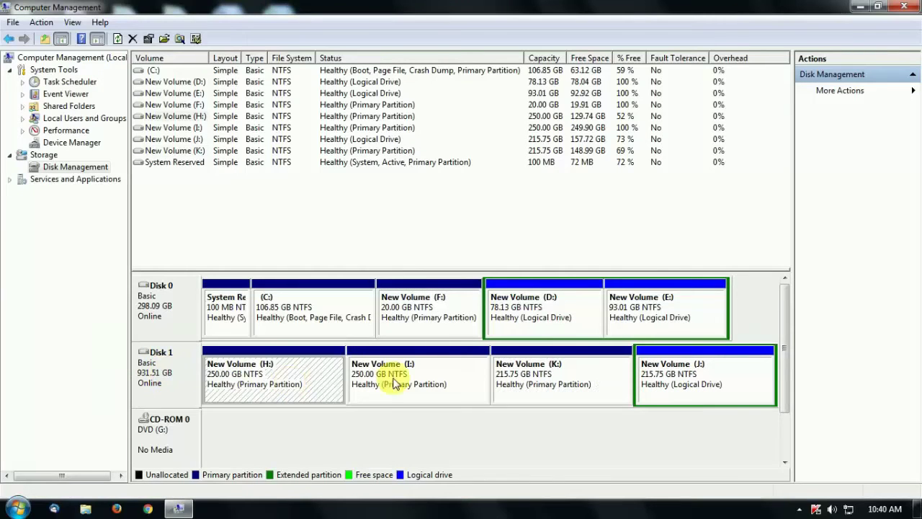
{"action": "left_click", "coordinate": [392, 381]}
{"action": "left_click", "coordinate": [549, 373]}
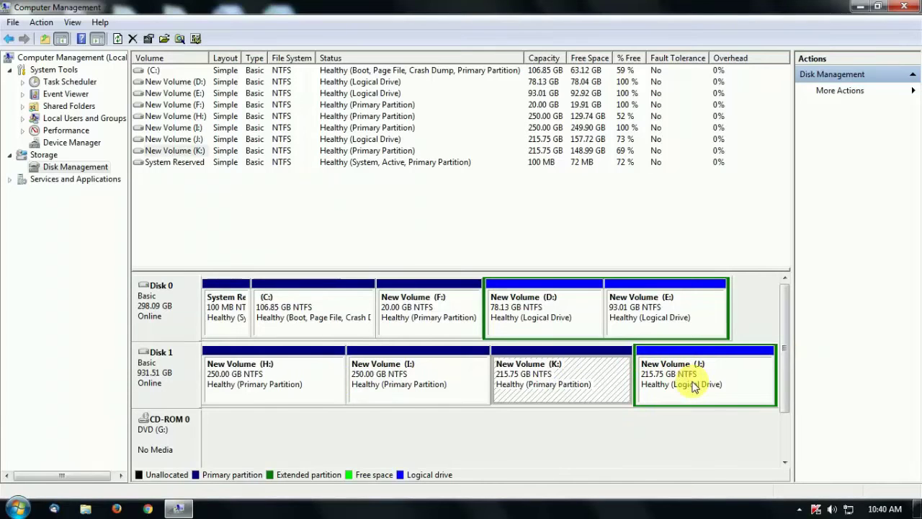
{"action": "left_click", "coordinate": [688, 306]}
{"action": "left_click", "coordinate": [503, 302]}
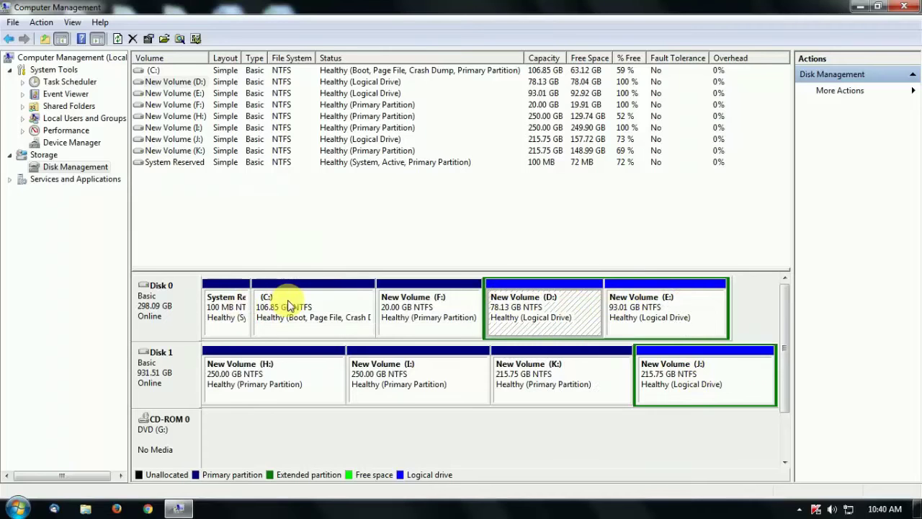
Format the F: primary partition on Disk 0 with the volume label New Volume, accepting the erasure of its data
{"action": "left_click", "coordinate": [409, 307]}
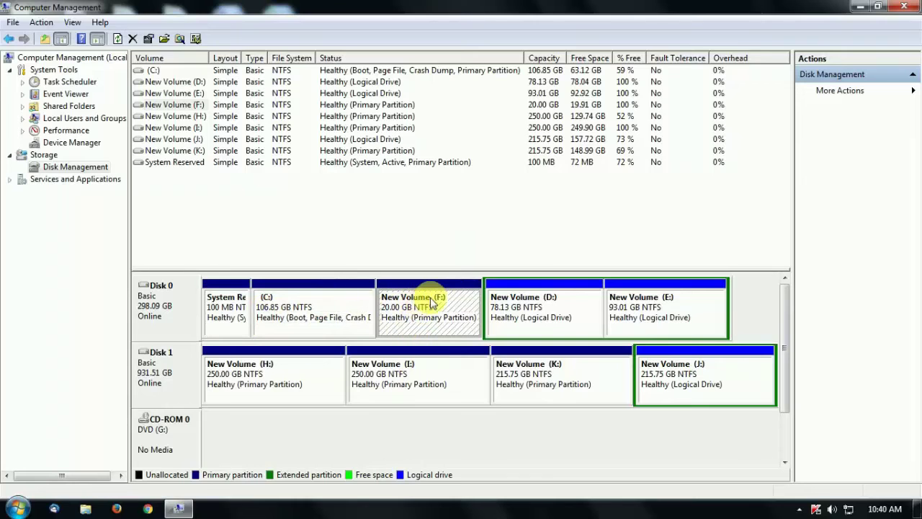
{"action": "left_click", "coordinate": [423, 314]}
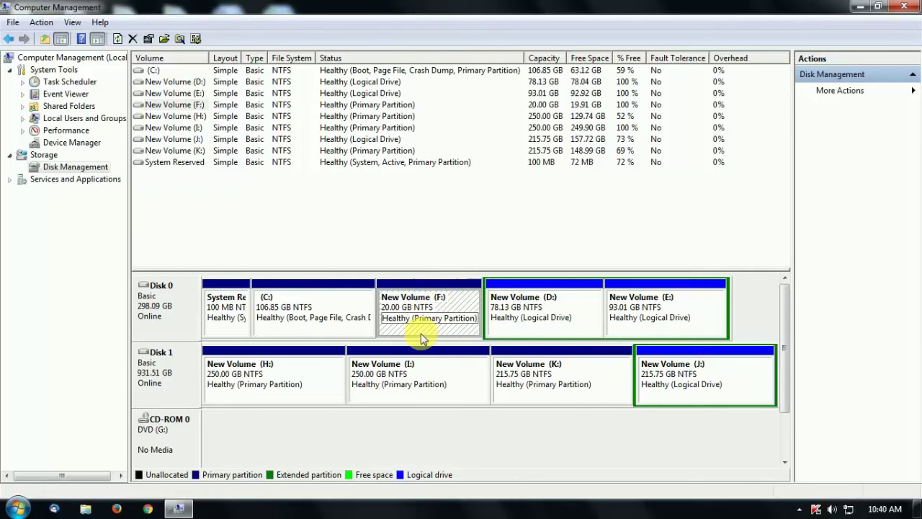
{"action": "right_click", "coordinate": [424, 339]}
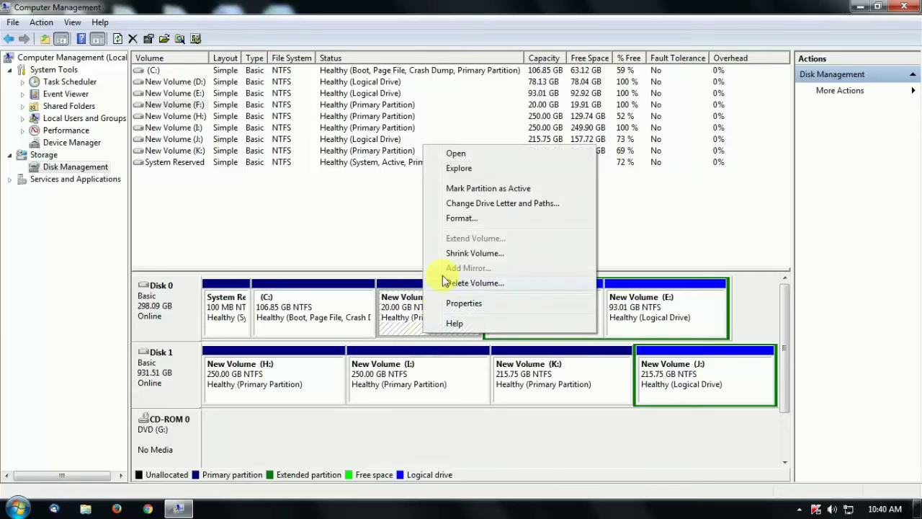
{"action": "left_click", "coordinate": [382, 315]}
{"action": "right_click", "coordinate": [389, 313]}
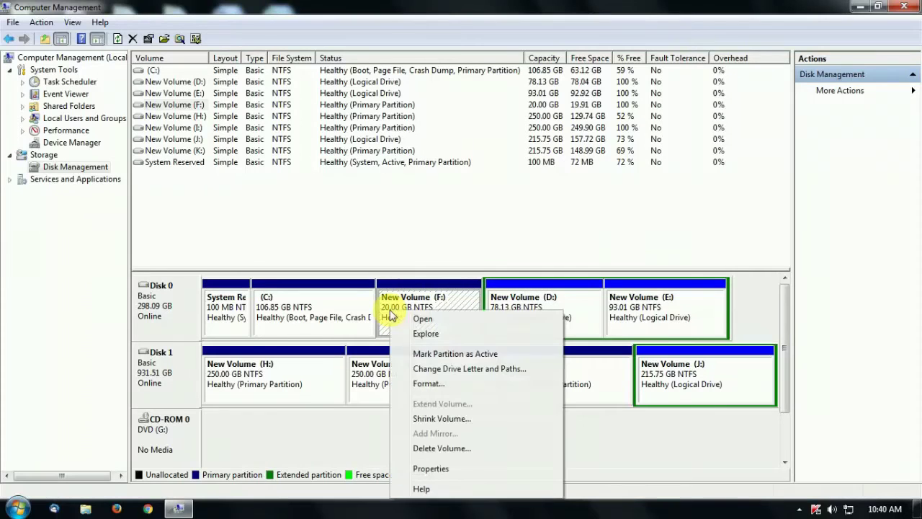
{"action": "left_click", "coordinate": [428, 383]}
{"action": "left_click", "coordinate": [461, 310]}
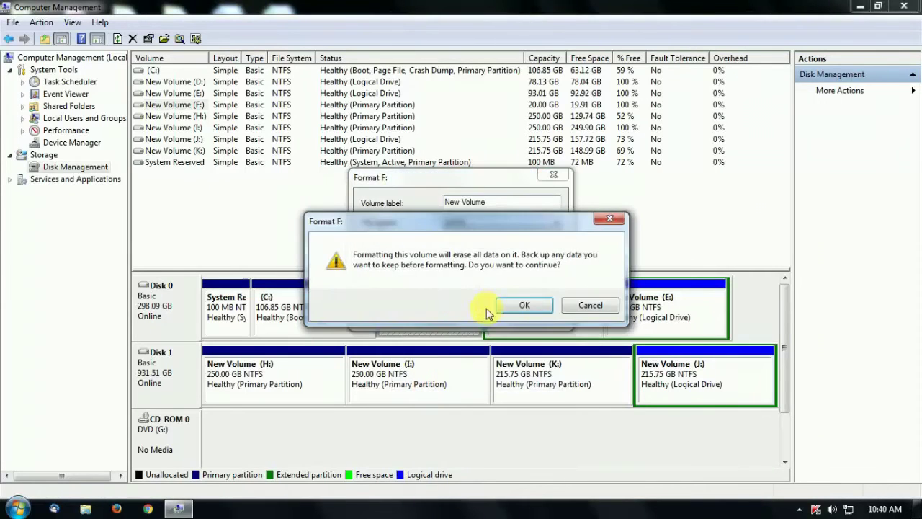
{"action": "left_click", "coordinate": [523, 307]}
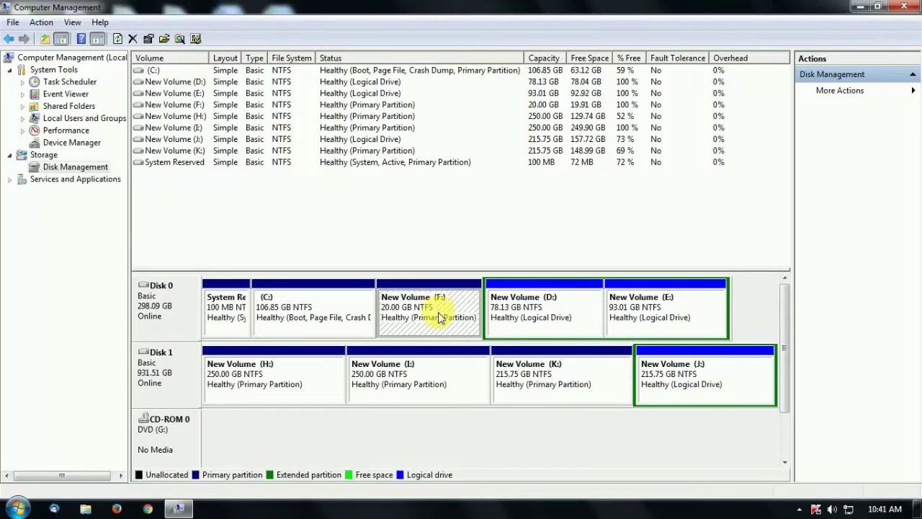
Delete the F: primary partition on Disk 0, accepting the erasure of its data
{"action": "left_click", "coordinate": [439, 317]}
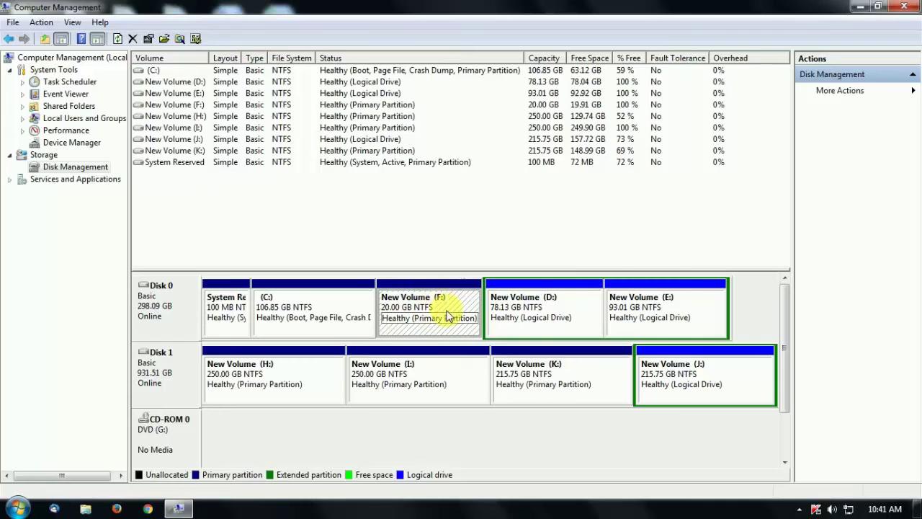
{"action": "right_click", "coordinate": [447, 315]}
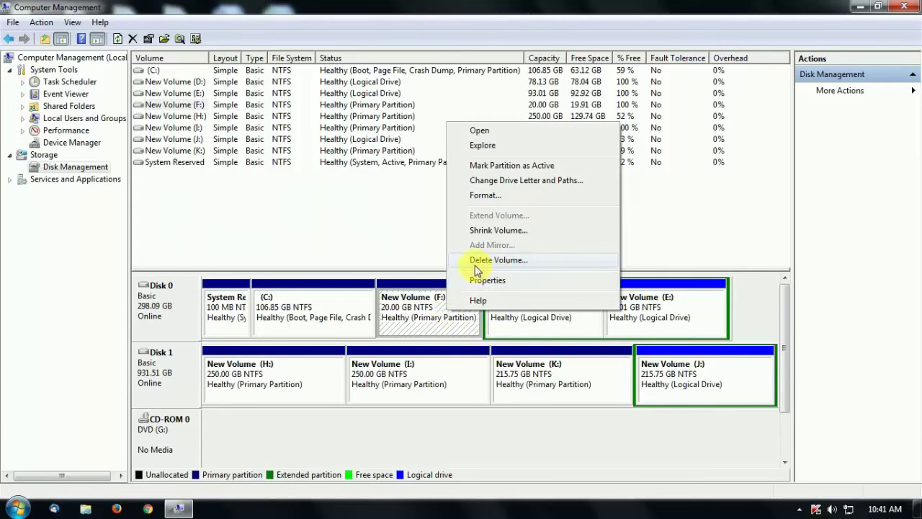
{"action": "left_click", "coordinate": [405, 320]}
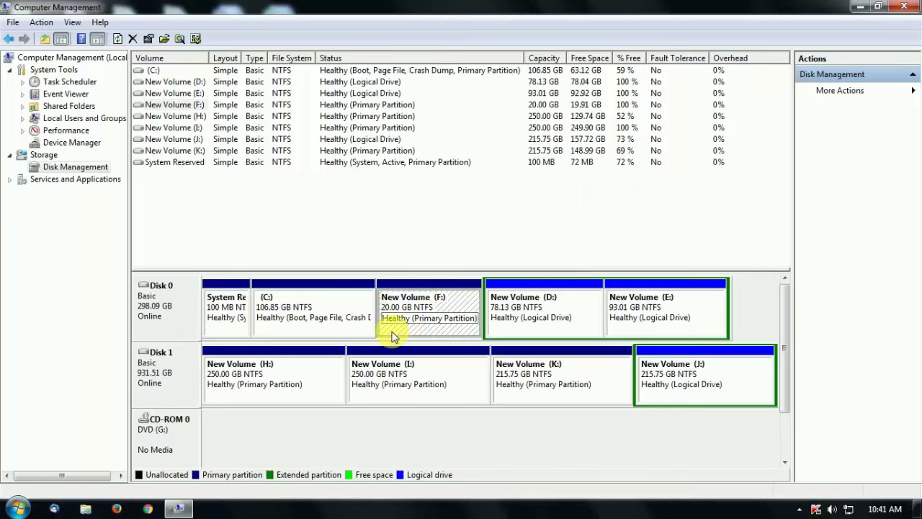
{"action": "right_click", "coordinate": [394, 337]}
{"action": "left_click", "coordinate": [433, 281]}
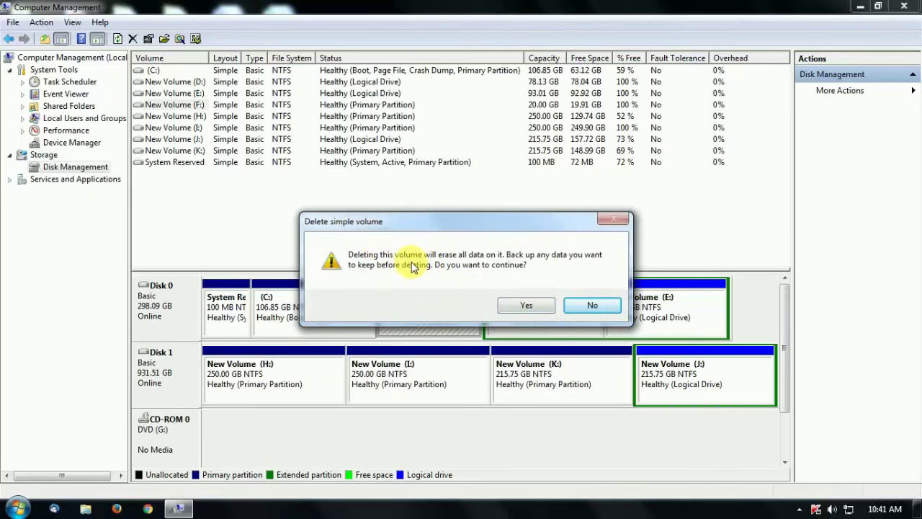
{"action": "left_click", "coordinate": [534, 308]}
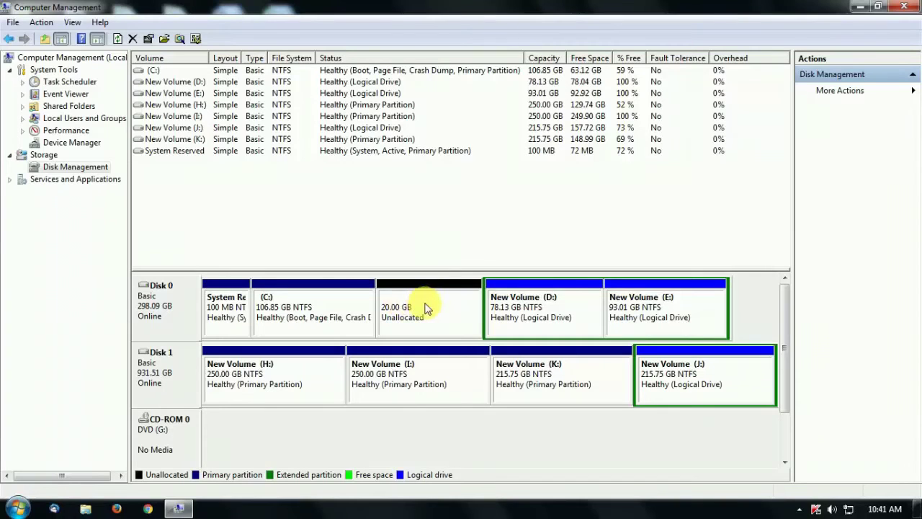
Extend the C: volume on Disk 0 by 20480 MB, using the adjacent unallocated space
{"action": "left_click", "coordinate": [302, 310]}
{"action": "right_click", "coordinate": [302, 309]}
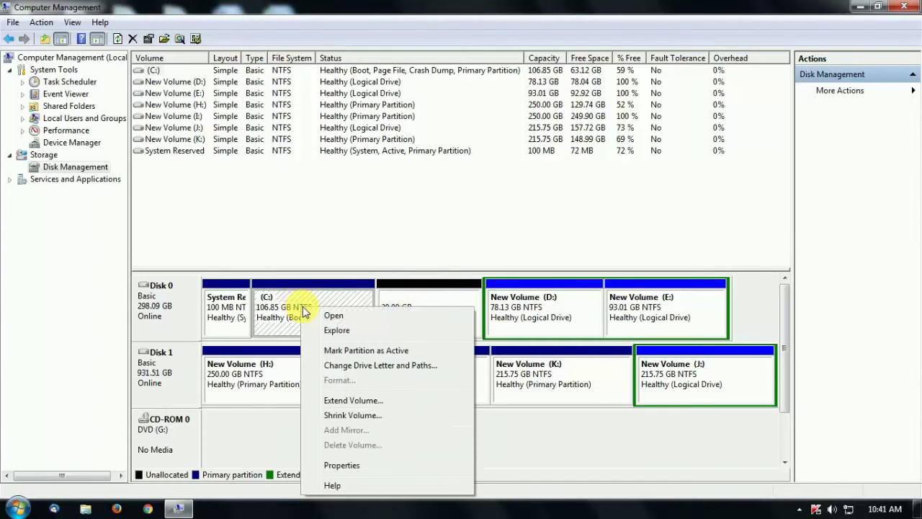
{"action": "left_click", "coordinate": [298, 309]}
{"action": "right_click", "coordinate": [298, 309]}
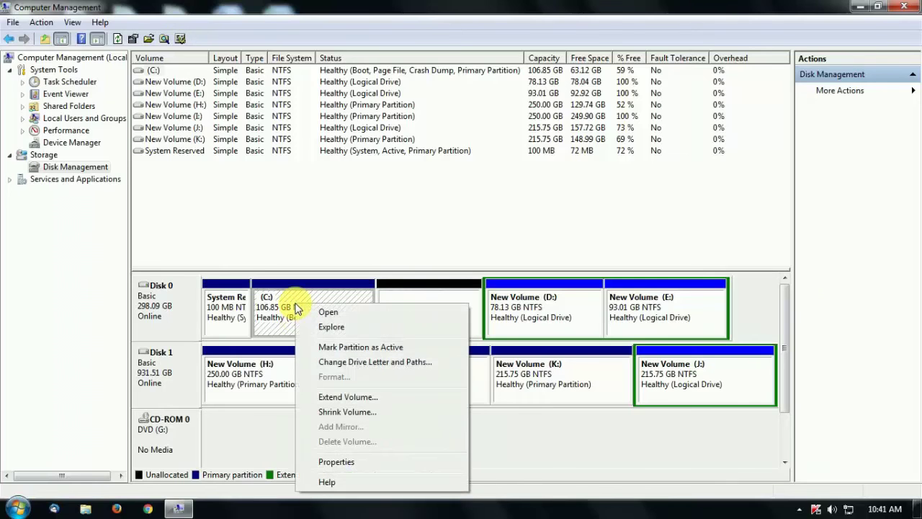
{"action": "left_click", "coordinate": [351, 400]}
{"action": "left_click", "coordinate": [395, 324]}
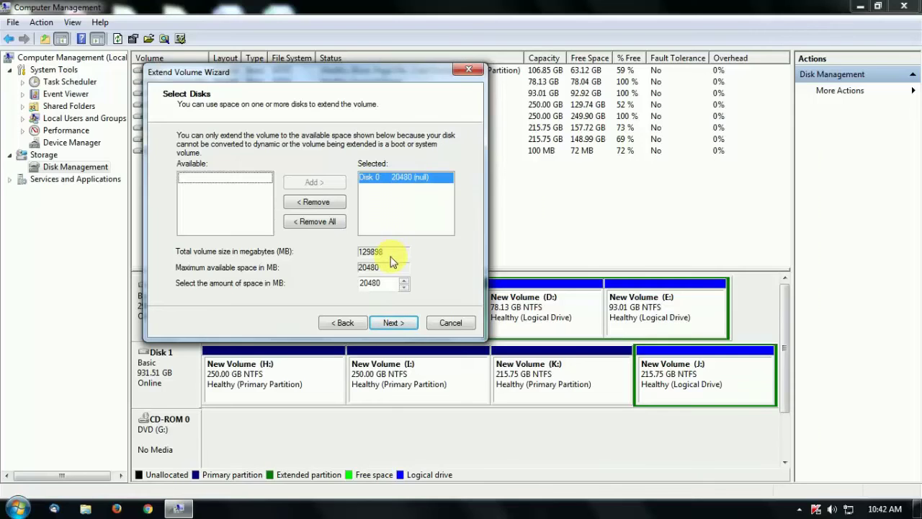
{"action": "double_click", "coordinate": [378, 282]}
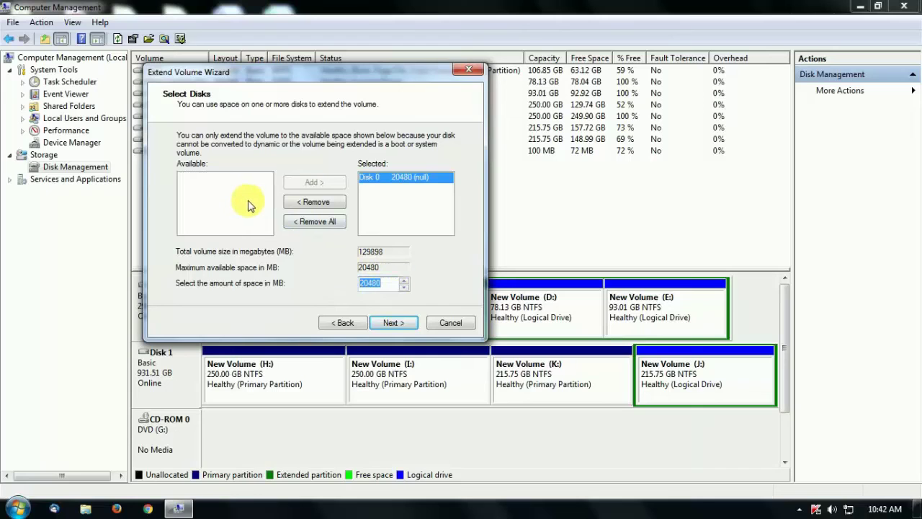
{"action": "left_click", "coordinate": [378, 180]}
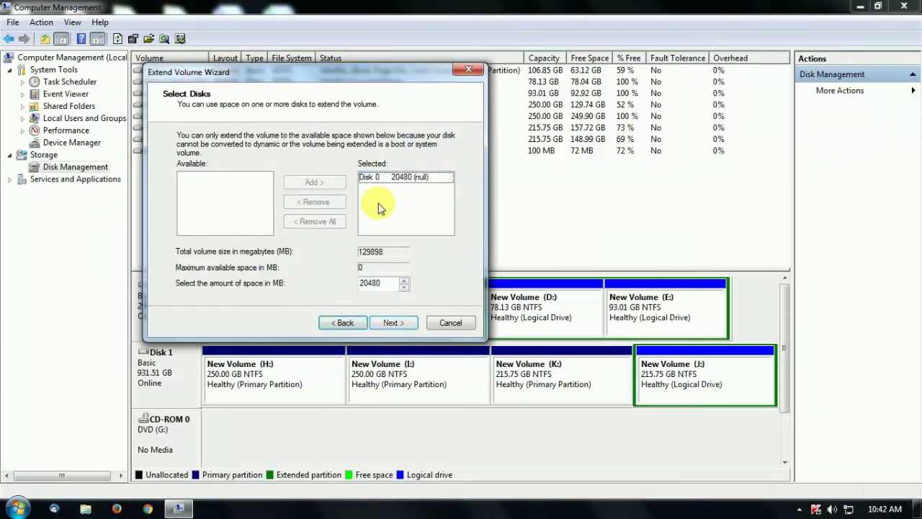
{"action": "left_click", "coordinate": [387, 180]}
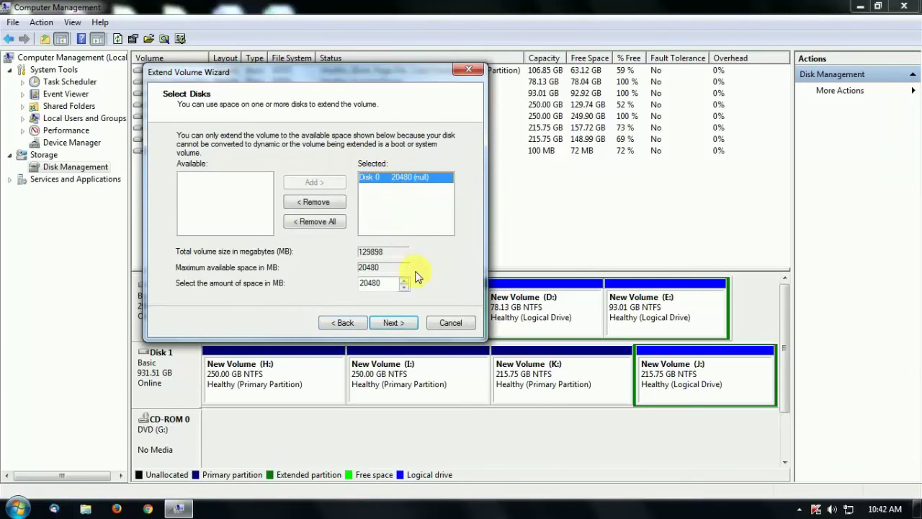
{"action": "double_click", "coordinate": [369, 283]}
{"action": "left_click", "coordinate": [396, 322]}
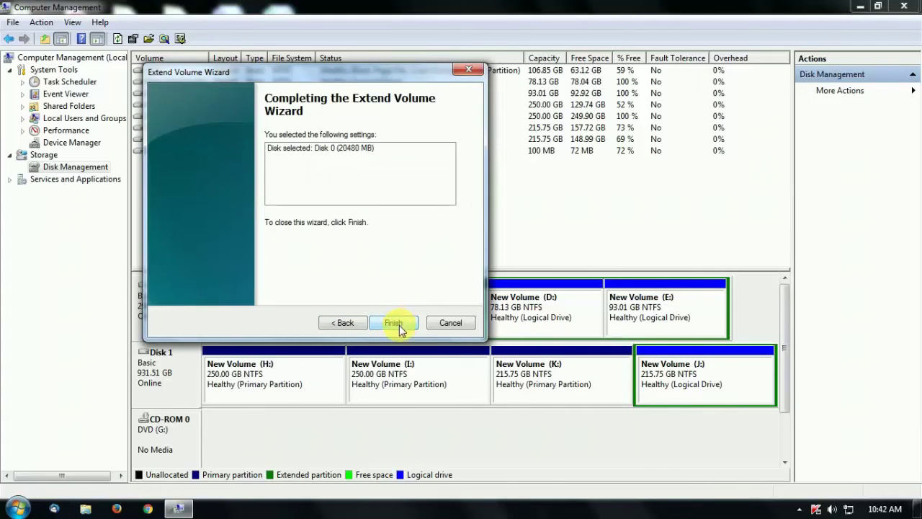
{"action": "left_click", "coordinate": [397, 322]}
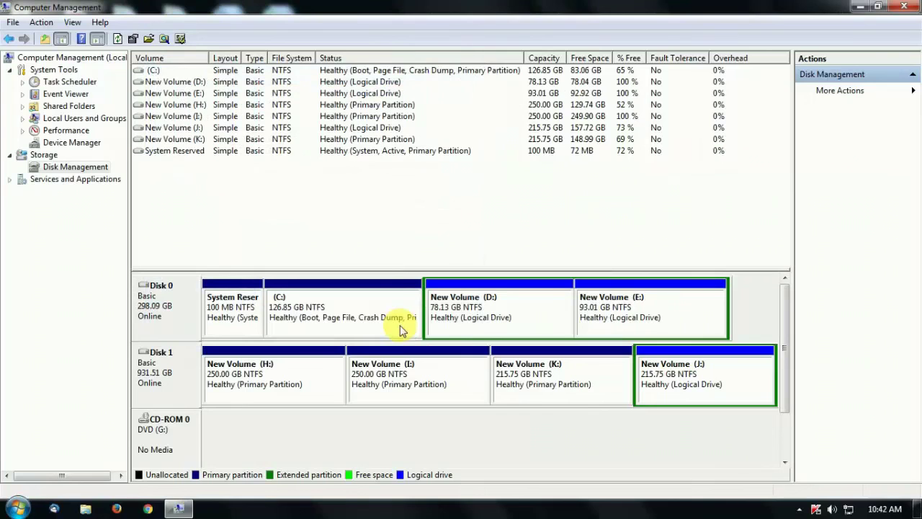
Review the C:, D: and E: partitions on Disk 0, and close Computer Management
{"action": "left_click", "coordinate": [283, 303]}
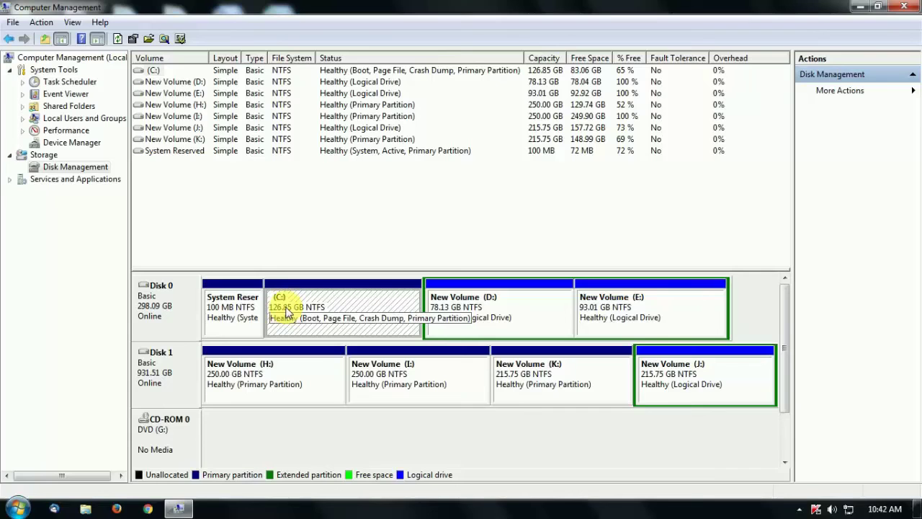
{"action": "left_click", "coordinate": [467, 310]}
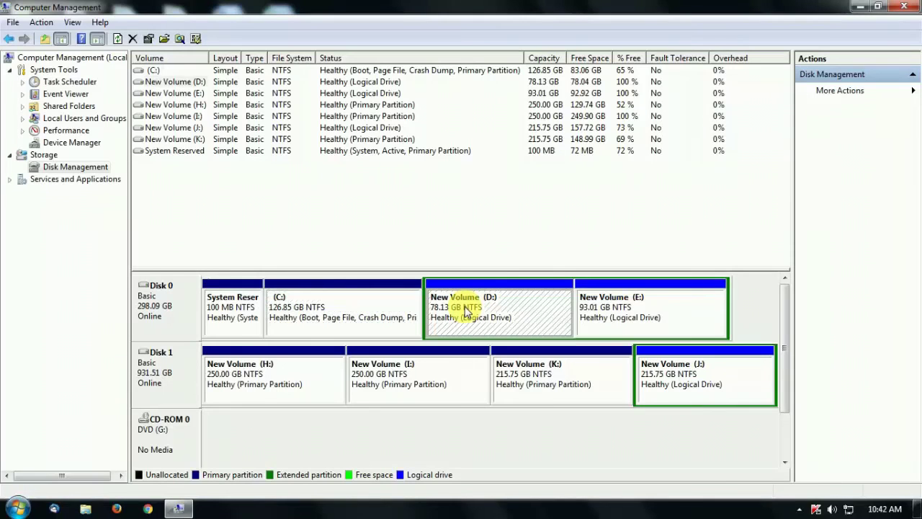
{"action": "left_click", "coordinate": [592, 306]}
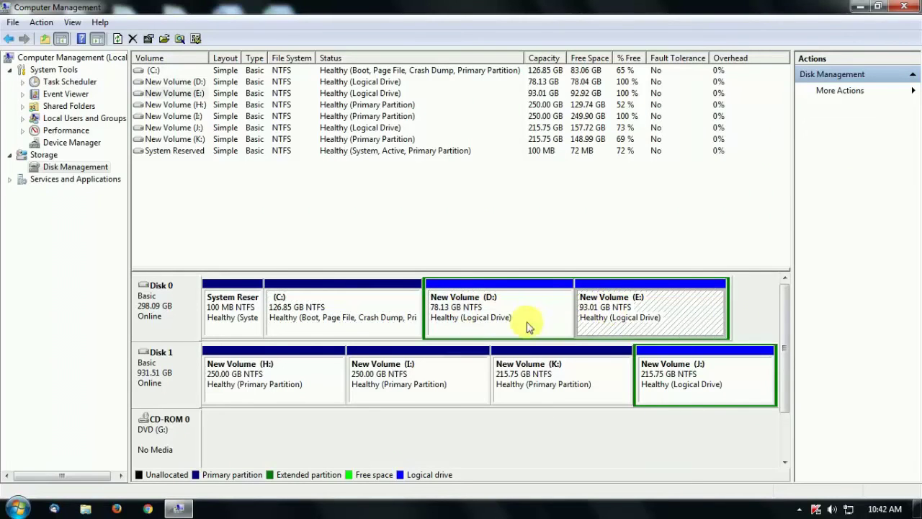
{"action": "left_click", "coordinate": [303, 317]}
{"action": "left_click", "coordinate": [476, 304]}
{"action": "left_click", "coordinate": [642, 316]}
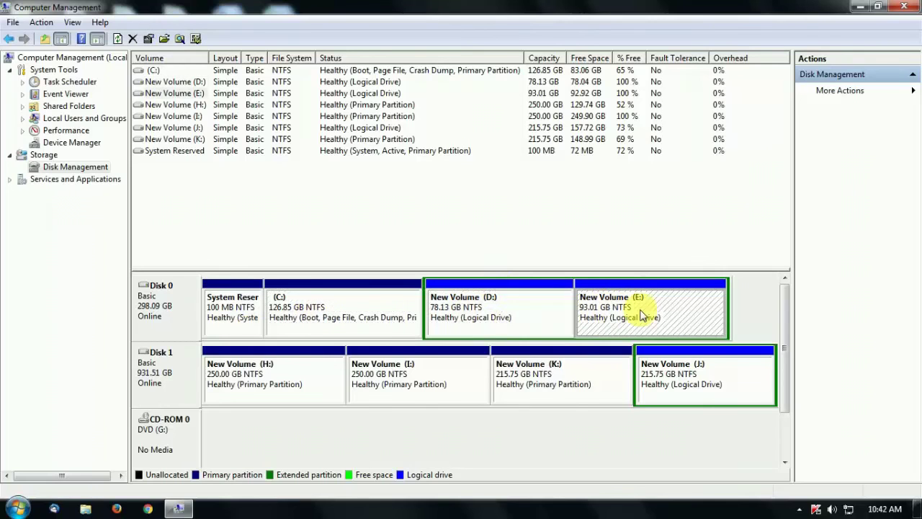
{"action": "left_click", "coordinate": [283, 317]}
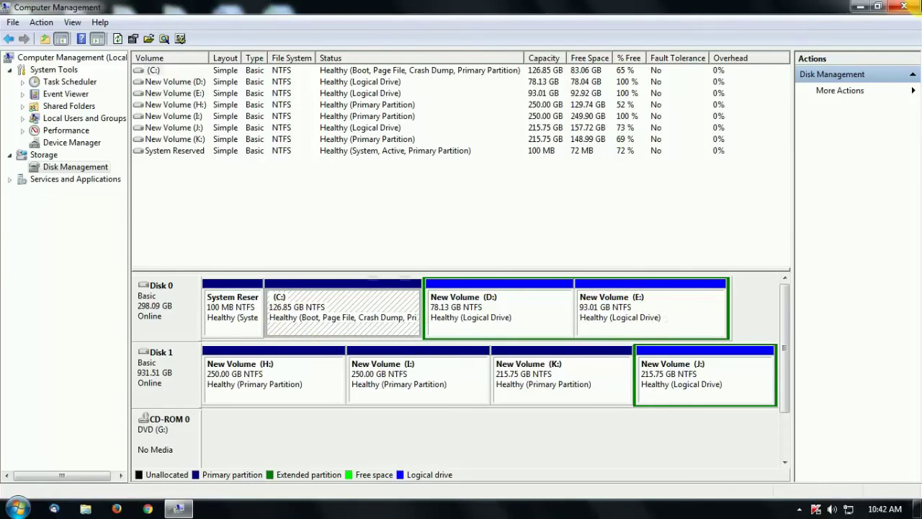
{"action": "left_click", "coordinate": [904, 6]}
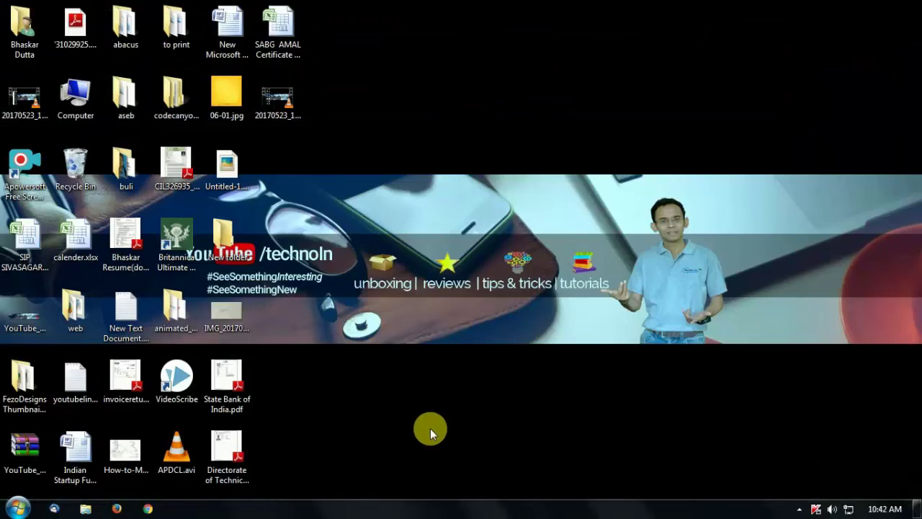